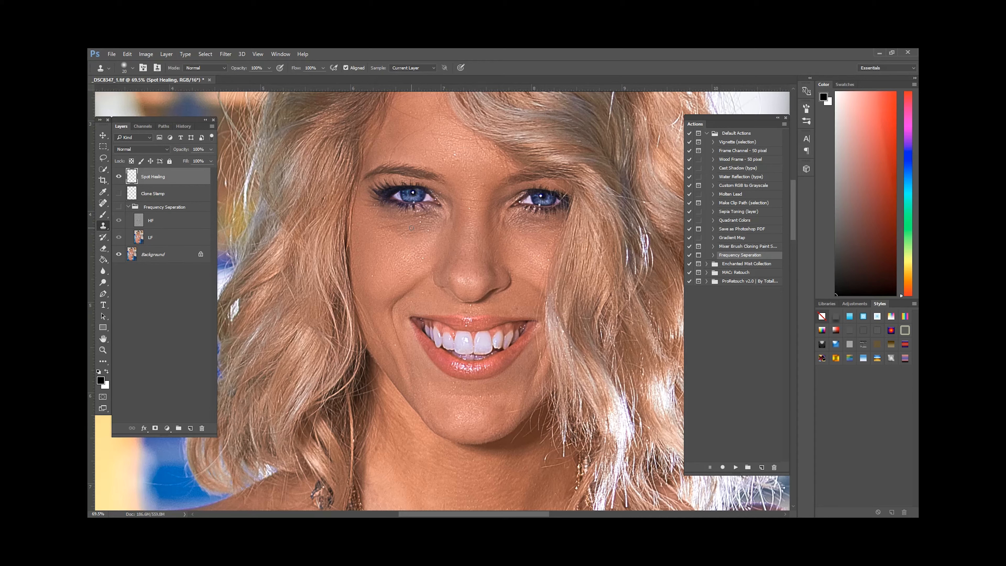
Step: Heal the lines and dark area under the eye nearer the layer list with the Spot Healing Brush on the Spot Healing layer
click(103, 203)
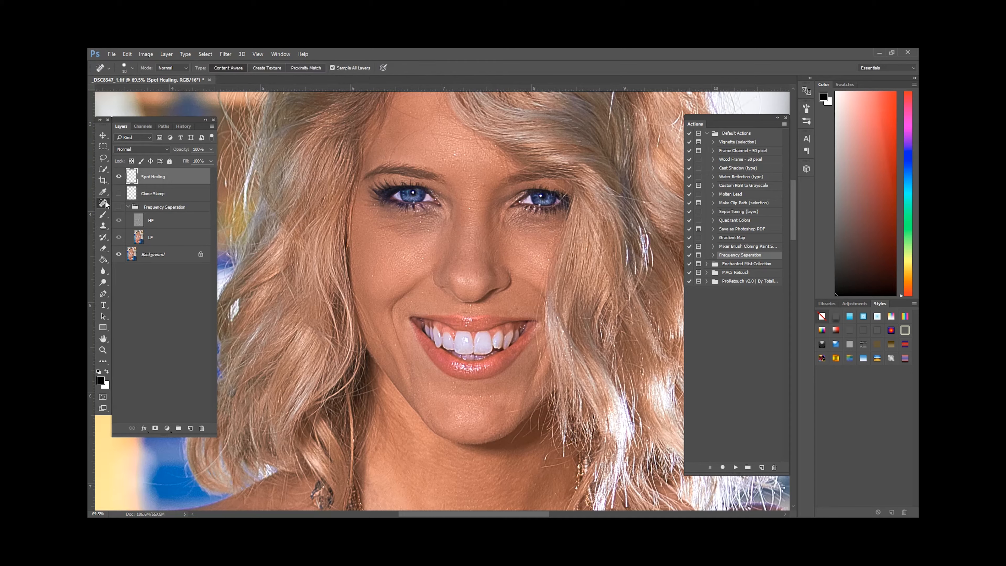
drag(406, 222, 384, 226)
drag(406, 235, 416, 232)
drag(413, 229, 400, 227)
click(416, 230)
click(404, 234)
drag(400, 227, 380, 229)
drag(399, 229, 405, 230)
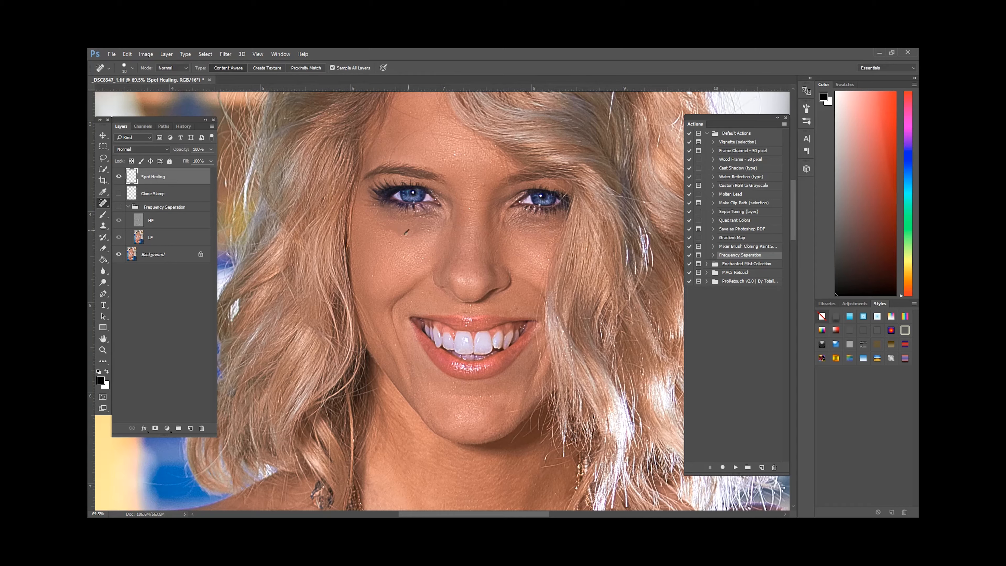
click(428, 226)
drag(423, 223, 418, 227)
drag(408, 227, 414, 230)
click(411, 231)
Step: Compare the portrait with and without the Spot Healing layer, both close up and zoomed out
click(119, 178)
click(119, 177)
scroll(421, 267, down, 5)
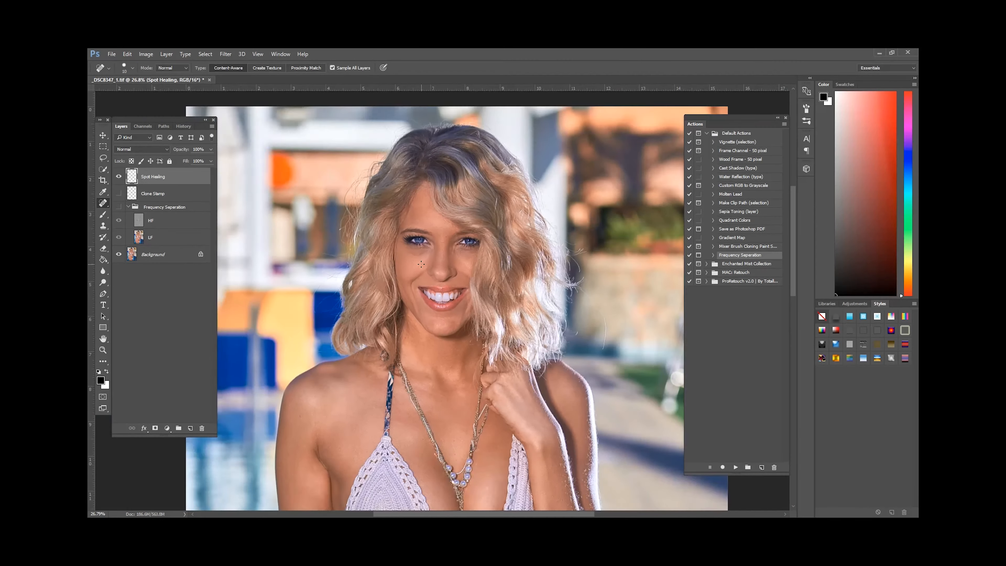
scroll(421, 263, down, 1)
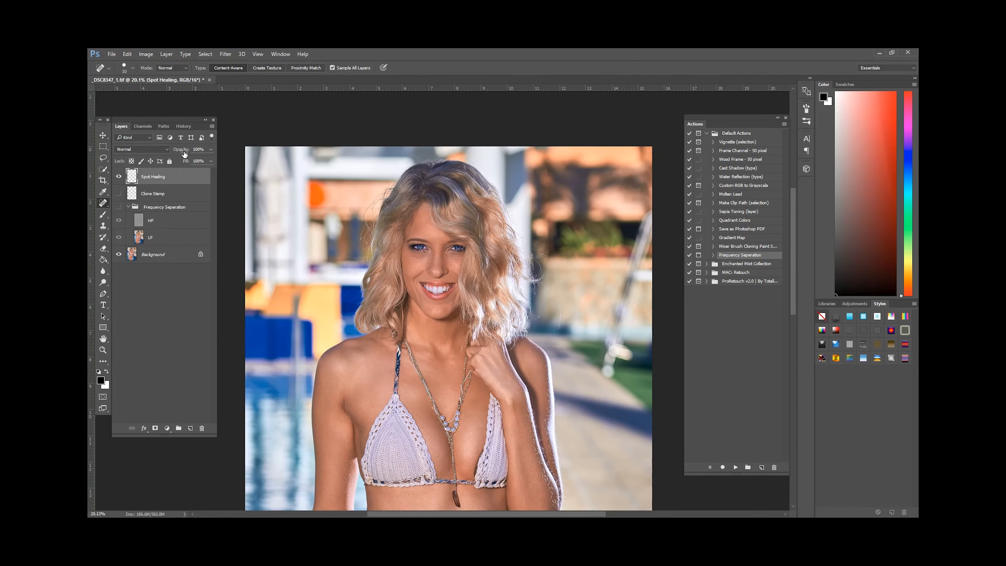
click(119, 177)
click(119, 179)
click(119, 177)
click(119, 177)
scroll(404, 272, up, 3)
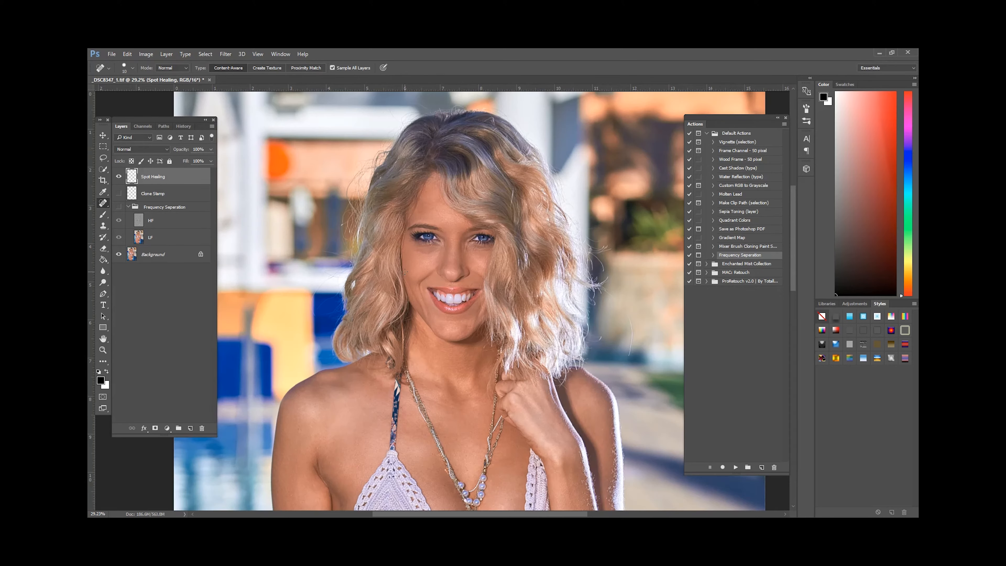
scroll(477, 273, up, 1)
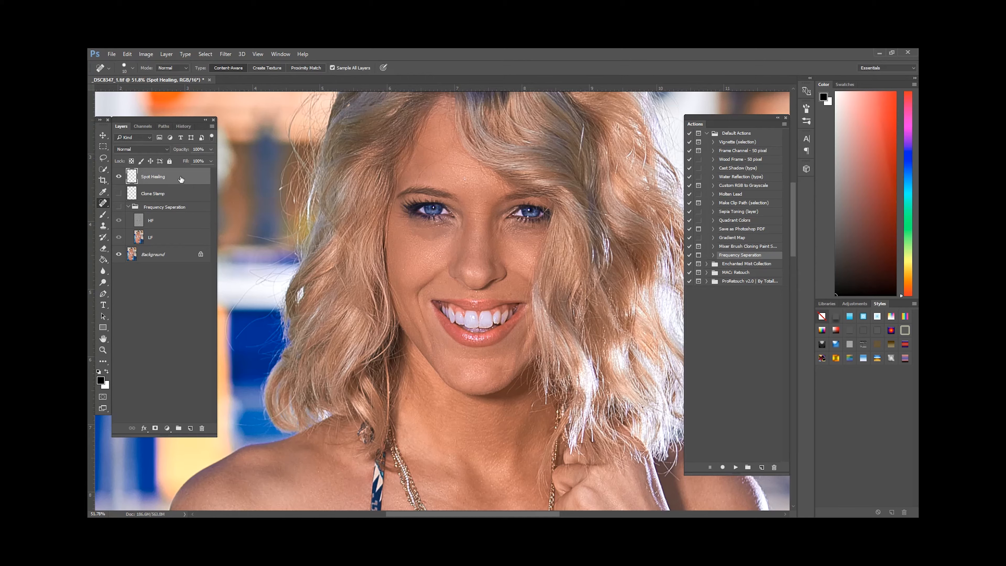
Step: Delete the Spot Healing layer and make the Clone Stamp layer visible
key(Delete)
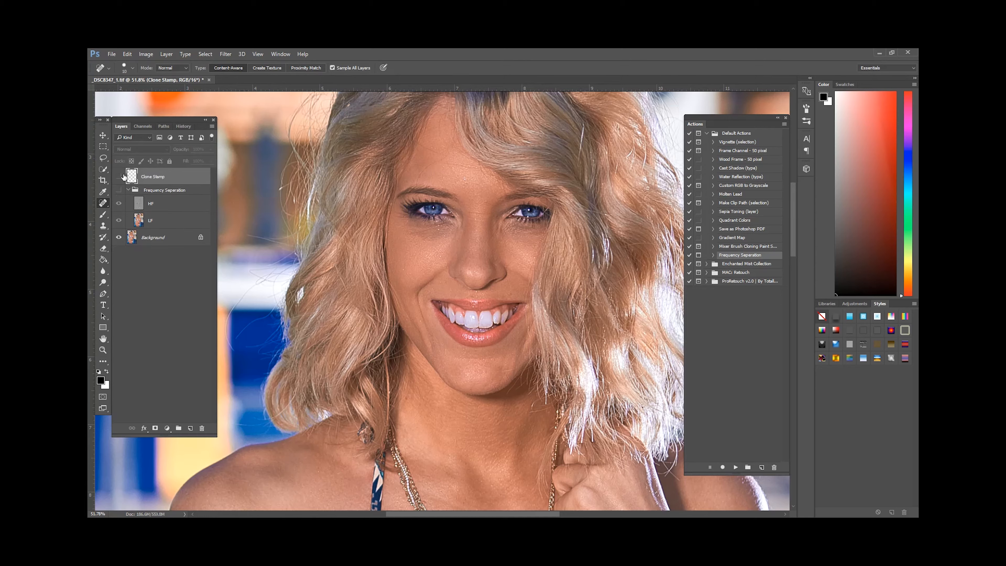
click(119, 177)
Step: Set up the Clone Stamp tool to sample Current & Below with a flow of 18%
click(104, 226)
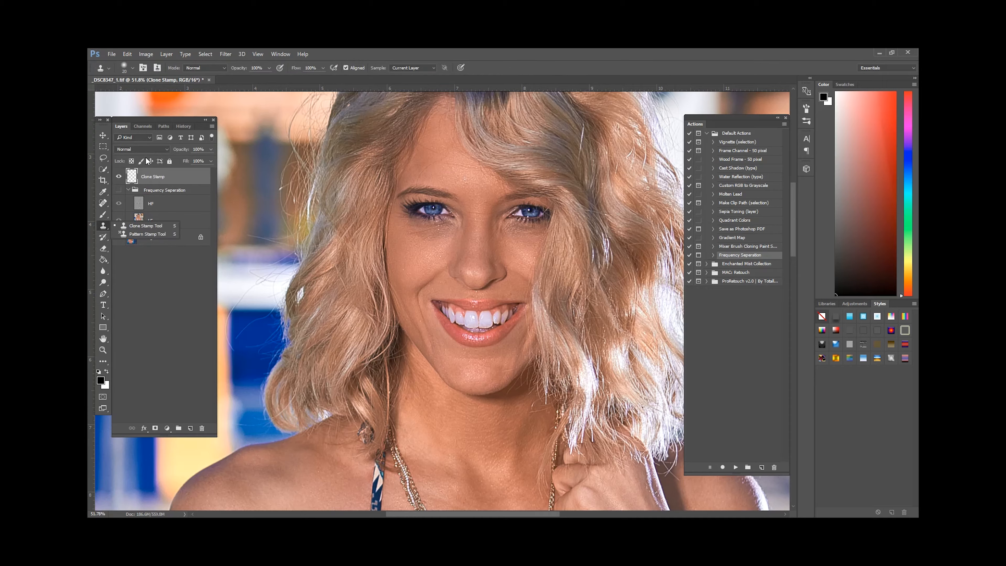
click(128, 226)
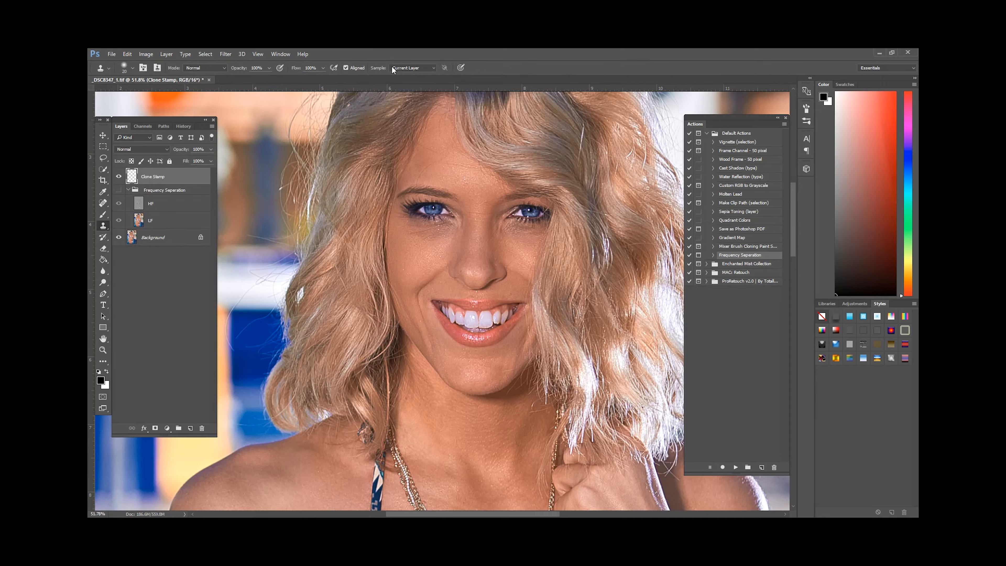
click(400, 67)
click(410, 77)
click(324, 68)
Step: Clone clean cheek skin over the shadow beneath the same eye on the Clone Stamp layer
scroll(440, 230, up, 4)
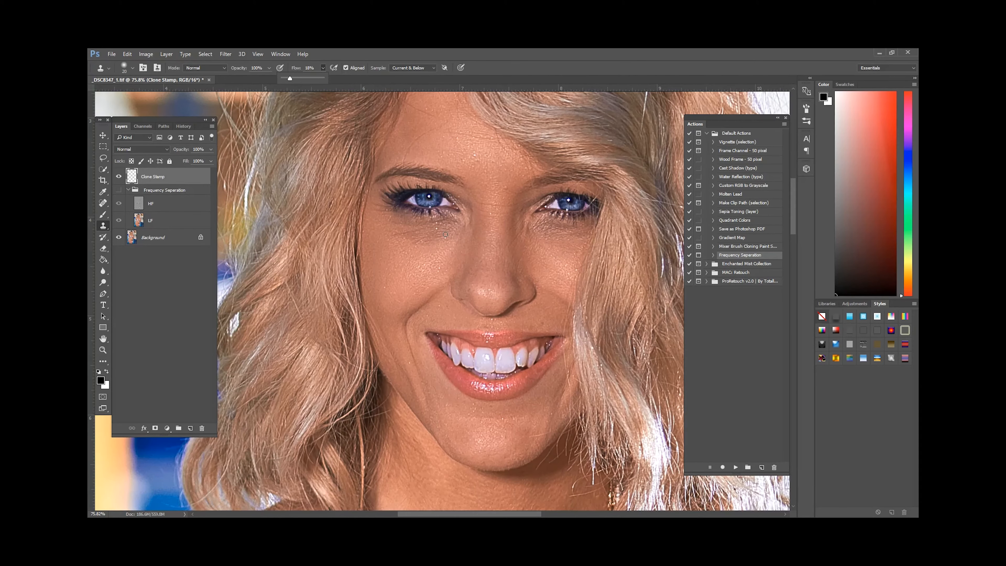
alt+click(430, 268)
drag(431, 244, 432, 243)
click(404, 242)
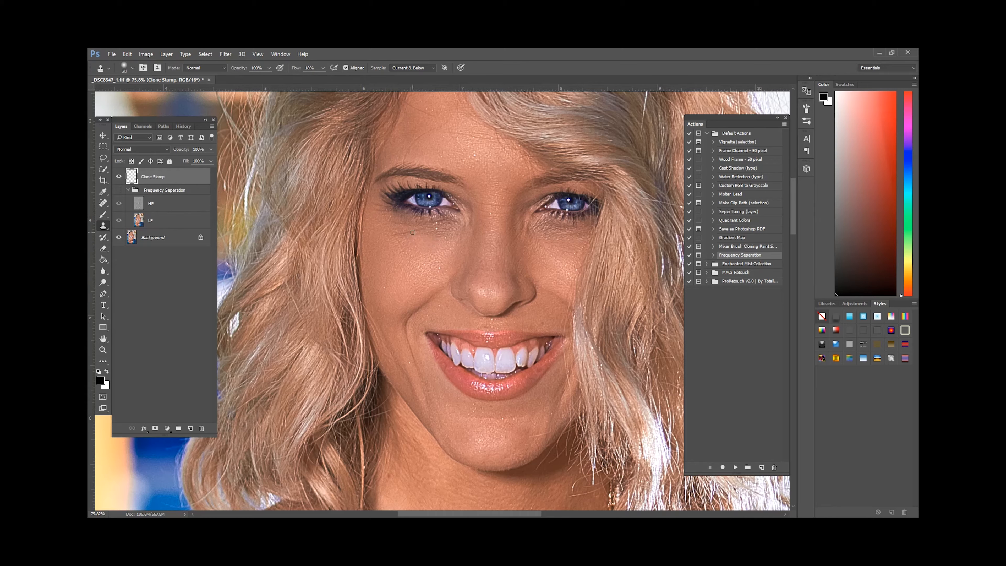
click(412, 241)
Step: Reduce the brush size and clone nearby skin over the fine lines just below the lower lashes
alt+click(434, 242)
key(bracketleft)
key(bracketleft)
click(445, 237)
click(445, 239)
alt+click(441, 241)
click(445, 231)
click(424, 242)
click(423, 234)
click(422, 232)
click(438, 229)
alt+click(435, 249)
drag(425, 242, 433, 241)
alt+click(438, 247)
alt+click(434, 254)
drag(436, 245, 397, 234)
alt+click(432, 254)
alt+click(417, 239)
alt+click(396, 241)
Step: Compare the portrait with and without the Clone Stamp layer at several zoom levels
scroll(417, 264, down, 5)
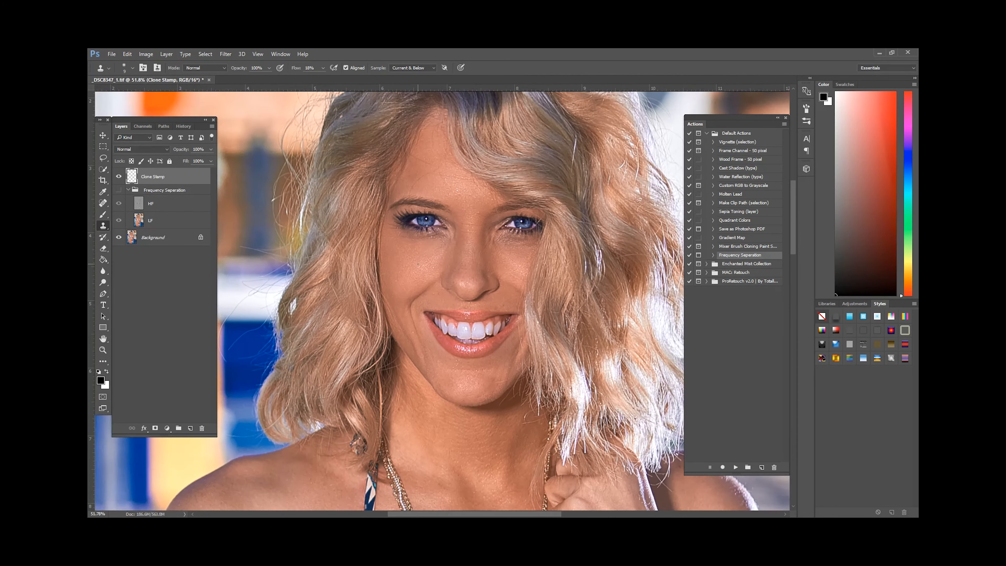
scroll(418, 264, down, 4)
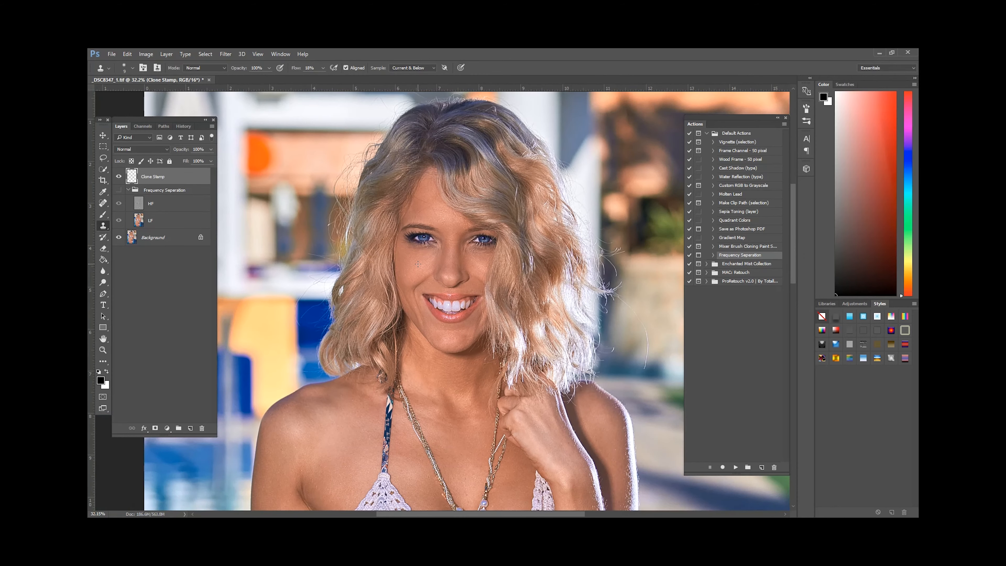
scroll(418, 263, up, 1)
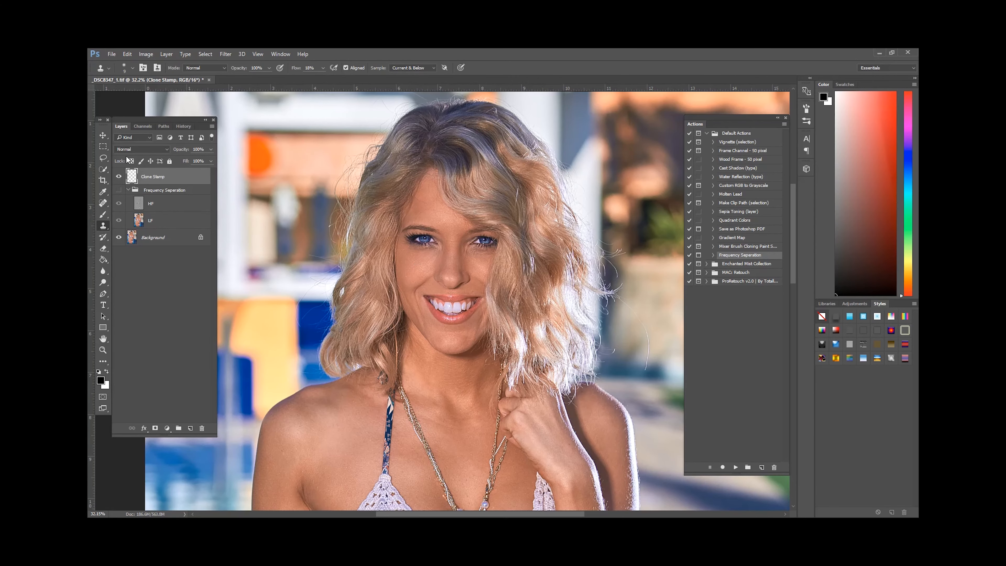
click(119, 177)
click(119, 177)
click(119, 177)
click(119, 177)
scroll(418, 265, up, 3)
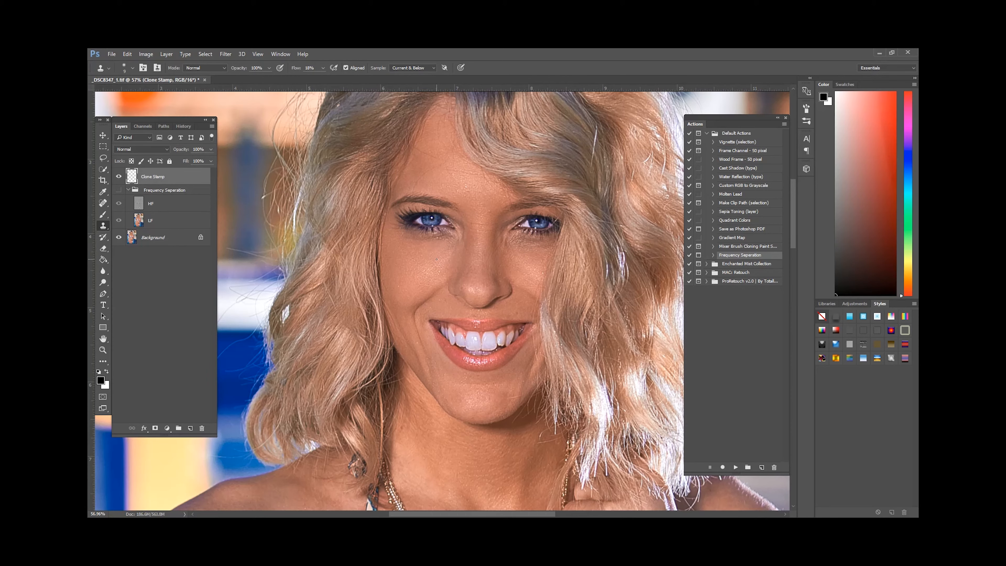
scroll(444, 235, down, 2)
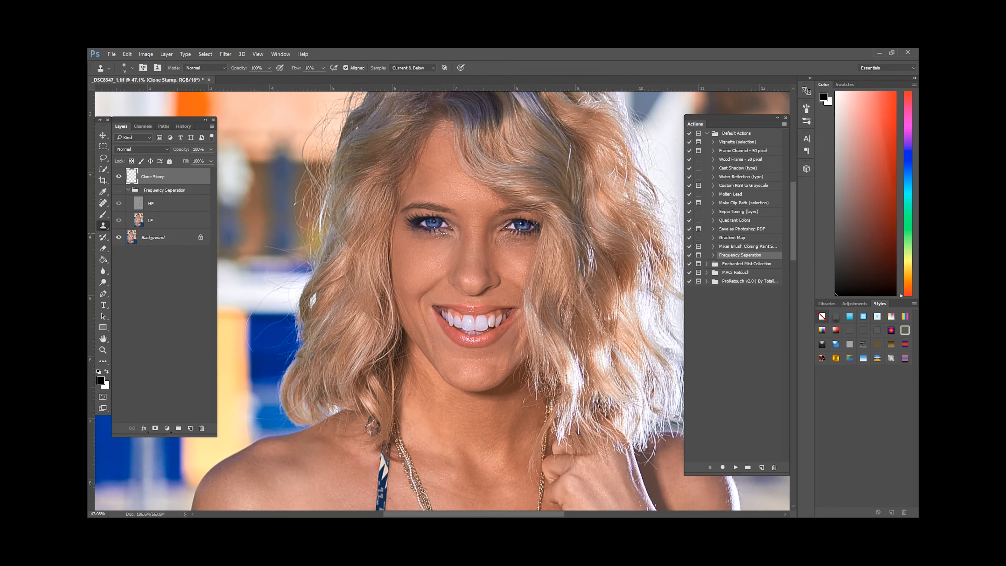
scroll(422, 252, down, 1)
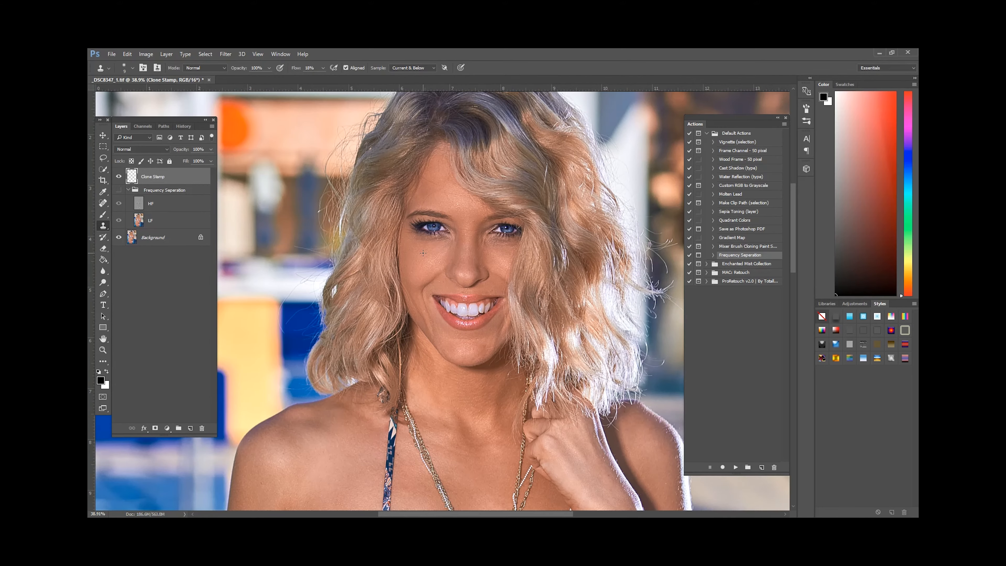
scroll(422, 252, down, 1)
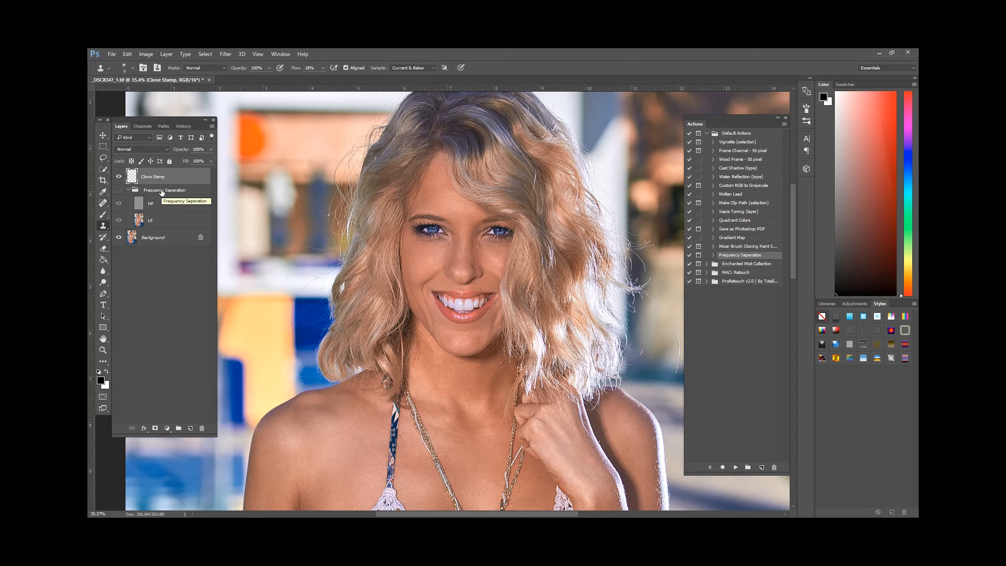
click(119, 177)
click(118, 176)
Step: Delete the Clone Stamp layer and make the Frequency Separation group visible
key(Delete)
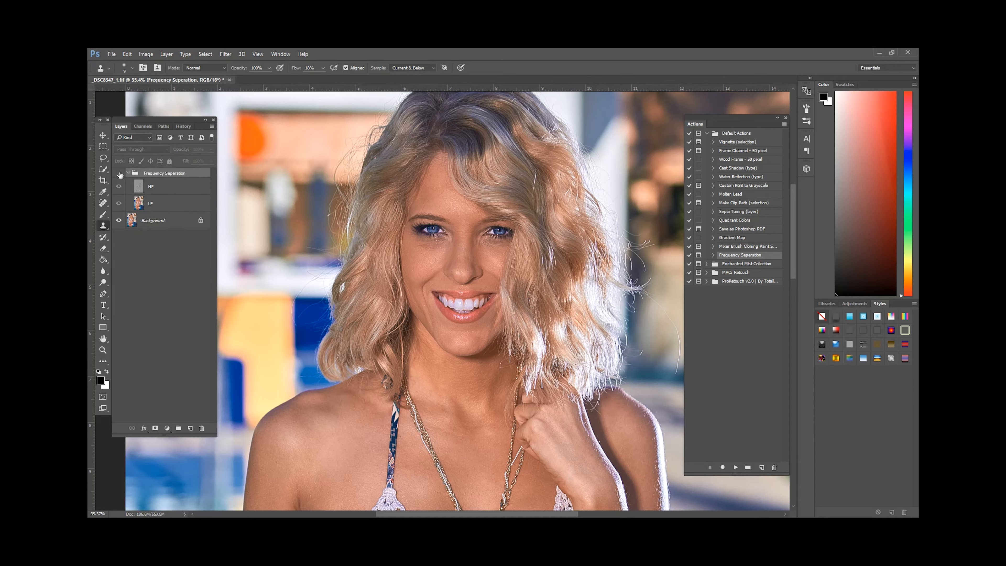
click(118, 174)
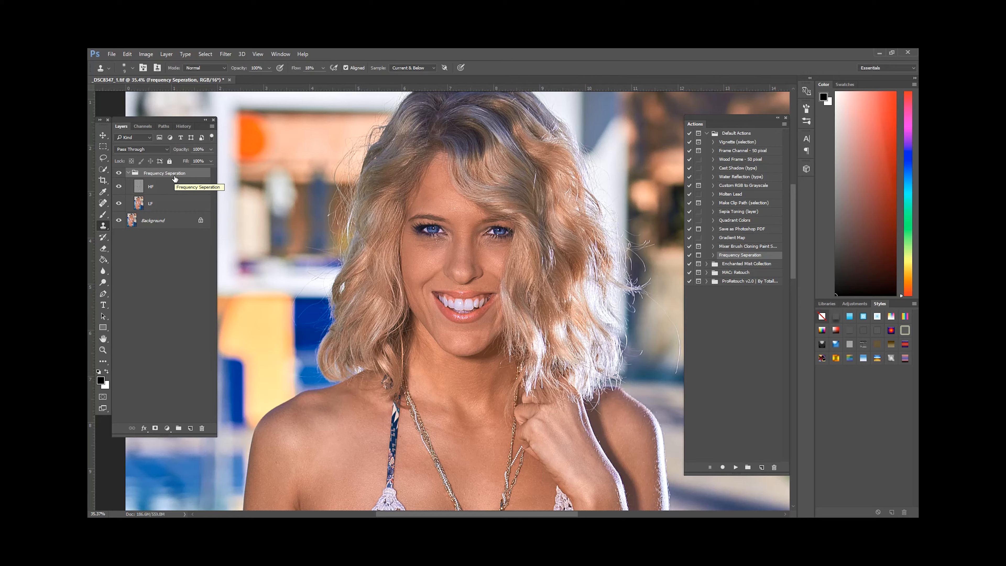
Step: Select the HF layer and set the Clone Stamp to 100% flow, sampling the Current Layer only
click(140, 188)
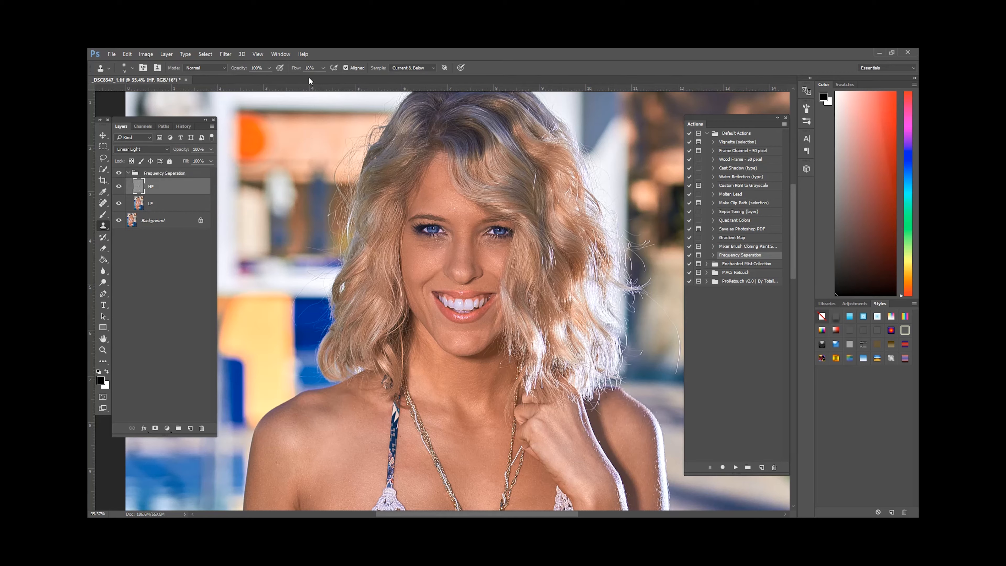
click(323, 67)
click(433, 68)
Step: Clone clean skin texture over the fine lines under the same eye on the HF layer
scroll(461, 251, up, 5)
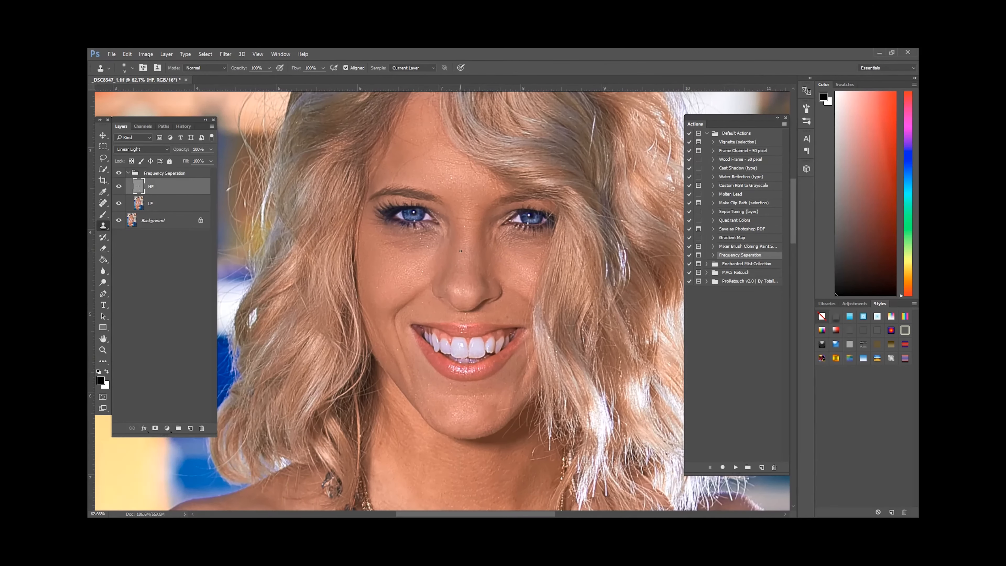
scroll(460, 251, up, 1)
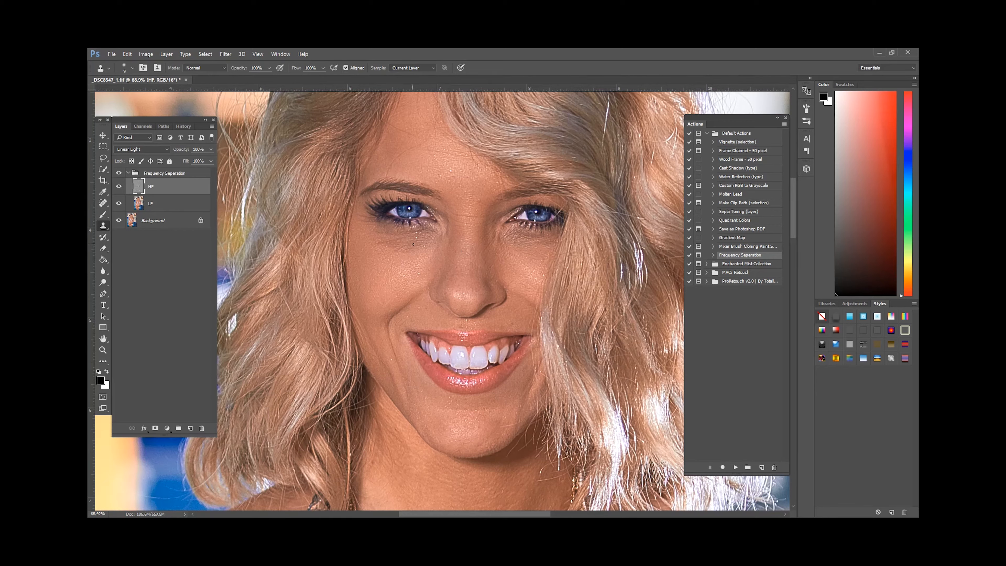
alt+click(416, 252)
drag(411, 249, 408, 249)
drag(407, 247, 406, 246)
alt+click(389, 250)
drag(394, 241, 379, 244)
alt+click(393, 248)
drag(397, 241, 401, 241)
click(428, 239)
alt+click(417, 264)
alt+click(415, 260)
Step: Enlarge the brush and continue replacing the under-eye and upper-cheek texture with cloned skin texture on the HF layer
key(bracketright)
alt+click(413, 259)
click(418, 243)
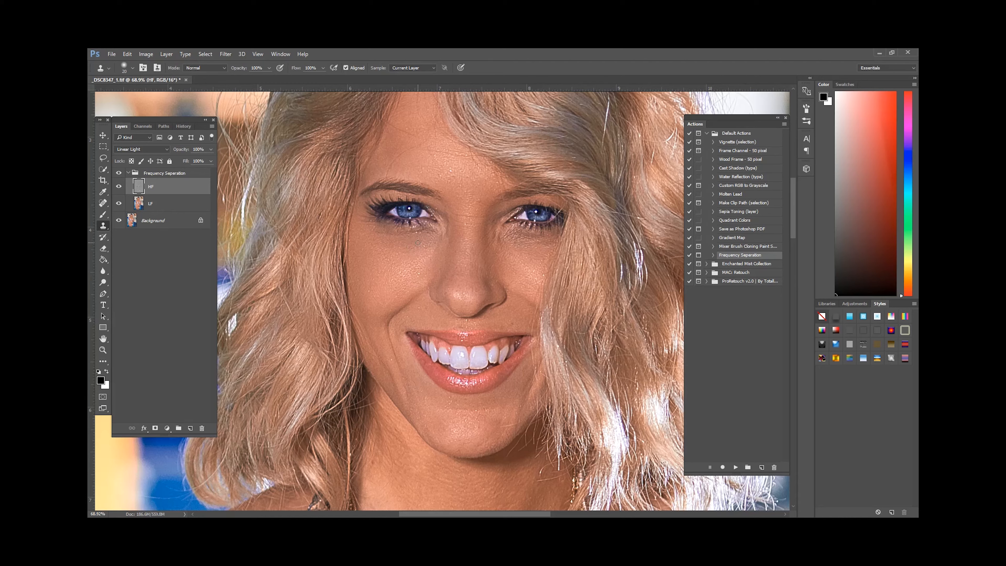
alt+click(410, 256)
click(415, 242)
alt+click(409, 252)
drag(413, 243, 405, 247)
alt+click(416, 256)
alt+click(407, 263)
click(404, 258)
click(414, 262)
click(409, 258)
click(413, 259)
click(407, 262)
click(396, 256)
click(395, 256)
click(393, 253)
click(413, 261)
click(417, 253)
alt+click(404, 258)
drag(415, 245, 405, 249)
click(397, 253)
click(409, 246)
alt+click(405, 260)
drag(419, 244, 417, 250)
alt+click(417, 257)
click(422, 240)
drag(410, 246, 415, 247)
drag(410, 257, 404, 248)
alt+click(423, 264)
drag(417, 252, 393, 249)
drag(404, 262, 399, 264)
click(427, 246)
drag(425, 262, 419, 261)
drag(420, 238, 420, 243)
scroll(435, 246, down, 6)
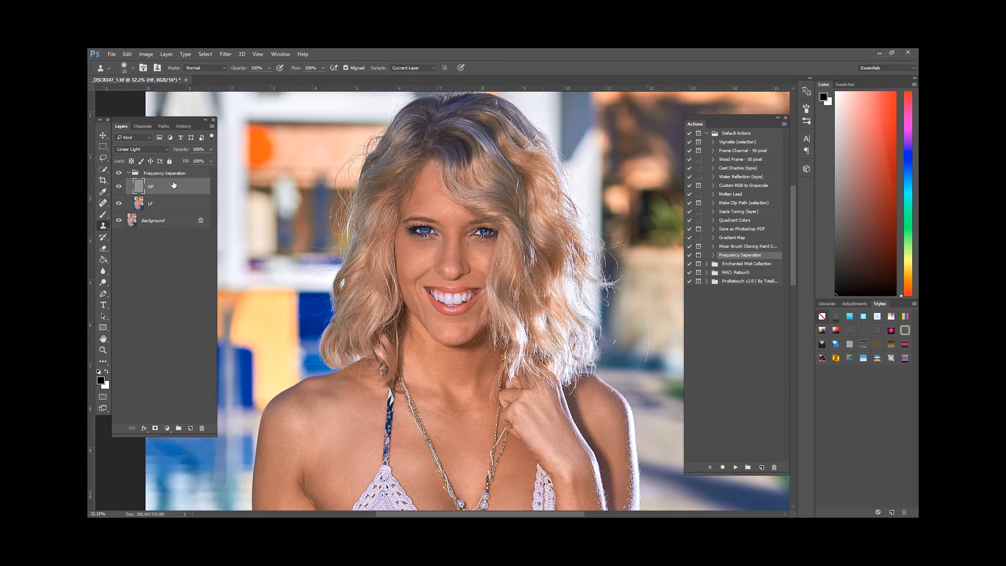
scroll(427, 269, up, 5)
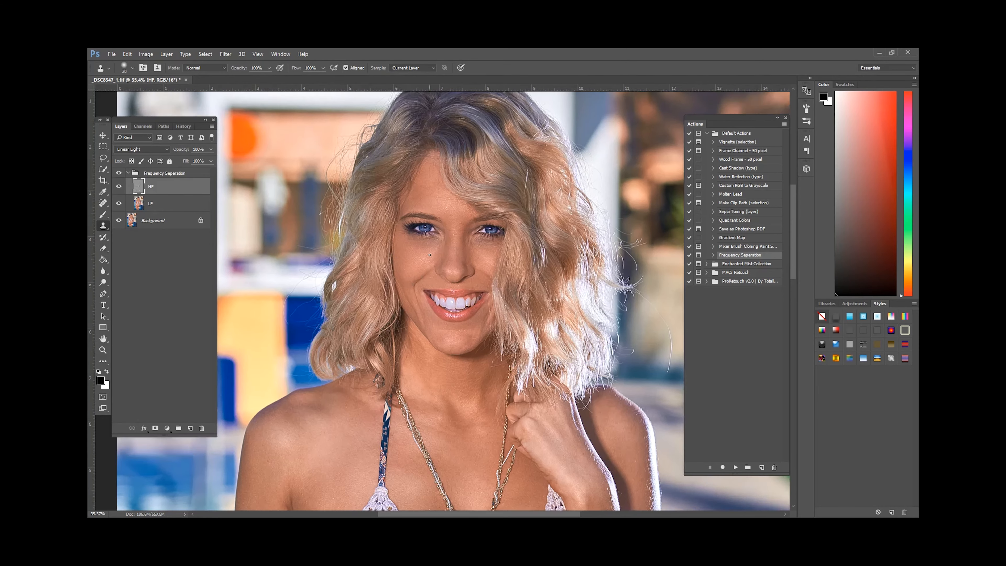
scroll(430, 255, up, 1)
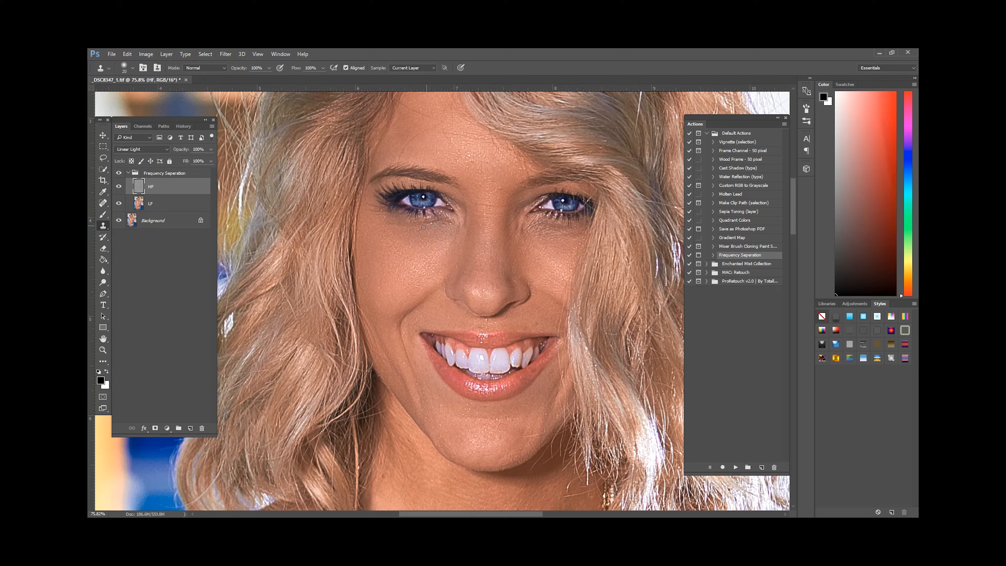
scroll(432, 257, down, 5)
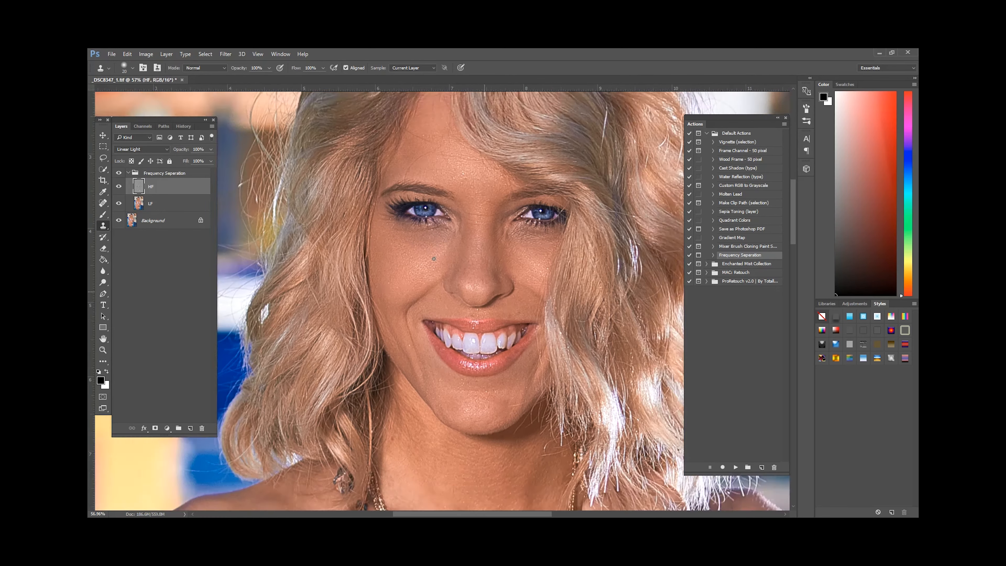
scroll(432, 259, down, 2)
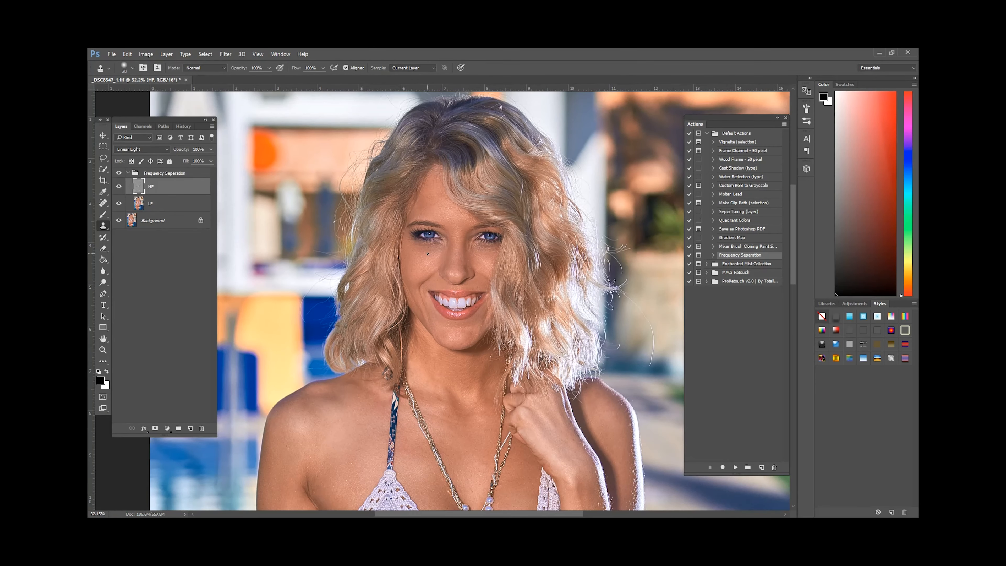
Step: Select the LF layer and lower the Clone Stamp flow to 1%
click(141, 207)
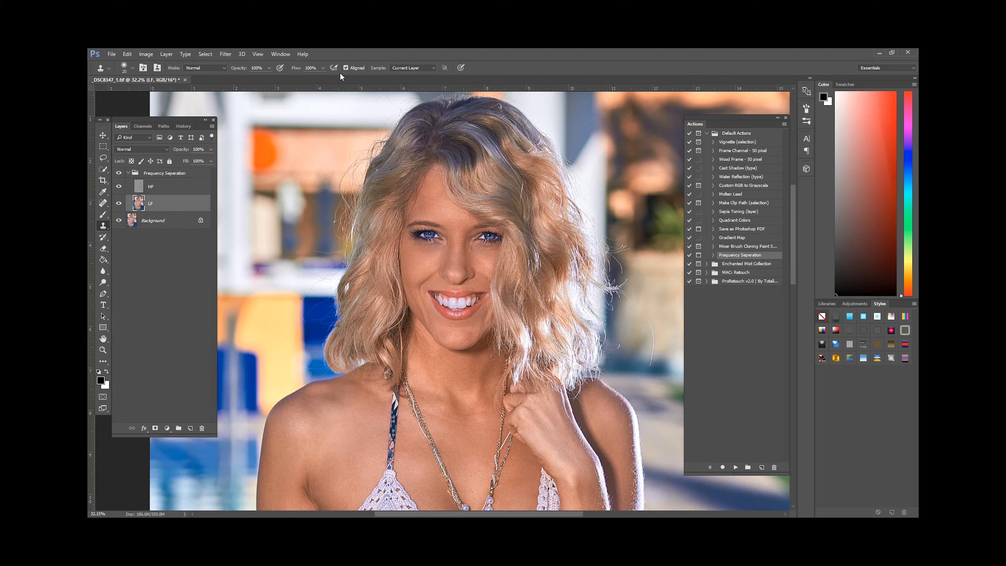
click(323, 68)
drag(321, 76, 319, 77)
click(513, 58)
Step: Enlarge the brush and clone lighter cheek tones over the dark under-eye area on the LF layer
scroll(425, 262, up, 3)
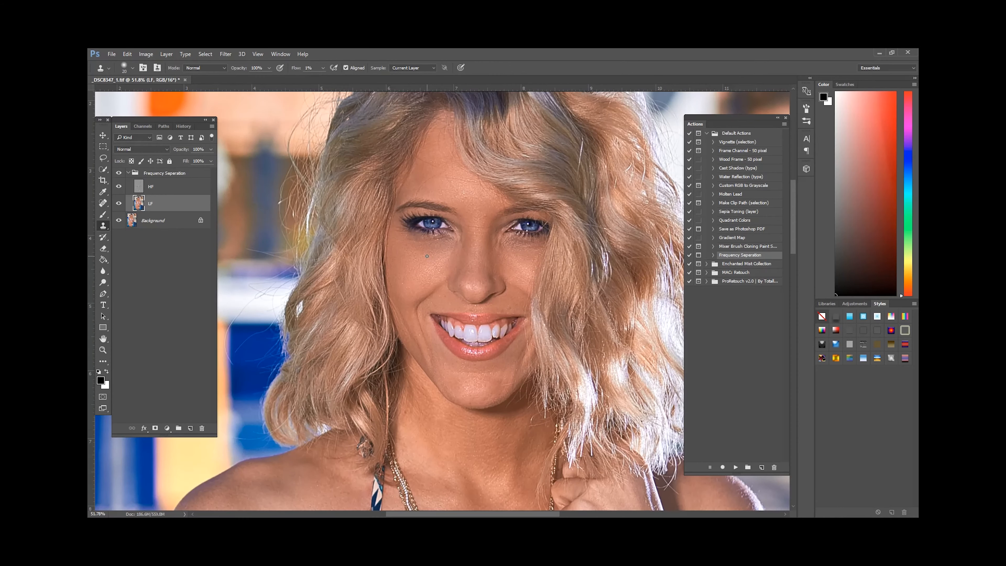
scroll(427, 256, up, 1)
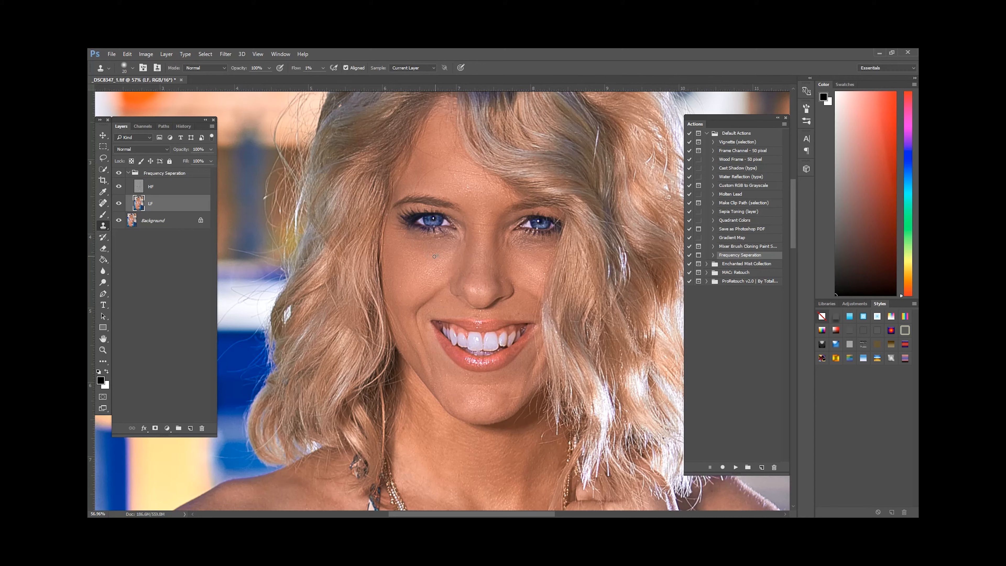
key(bracketright)
key(bracketright)
alt+click(428, 260)
alt+click(436, 282)
mouse_move(439, 248)
mouse_down()
mouse_move(425, 247)
mouse_move(424, 276)
mouse_up()
alt+click(431, 282)
mouse_move(436, 260)
mouse_down()
mouse_move(433, 273)
mouse_move(429, 248)
mouse_up()
mouse_move(445, 259)
mouse_down()
mouse_move(448, 248)
mouse_move(437, 252)
mouse_up()
alt+click(428, 266)
drag(426, 255, 442, 245)
Step: Compare the whole portrait before and after retouching by repeatedly hiding and showing the Frequency Separation group
scroll(462, 272, down, 5)
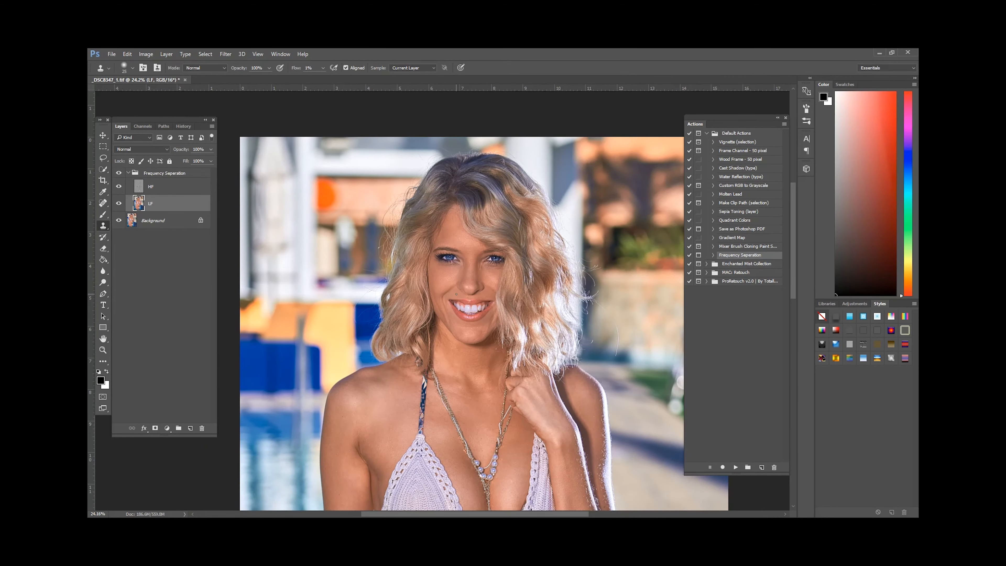
scroll(457, 295, down, 1)
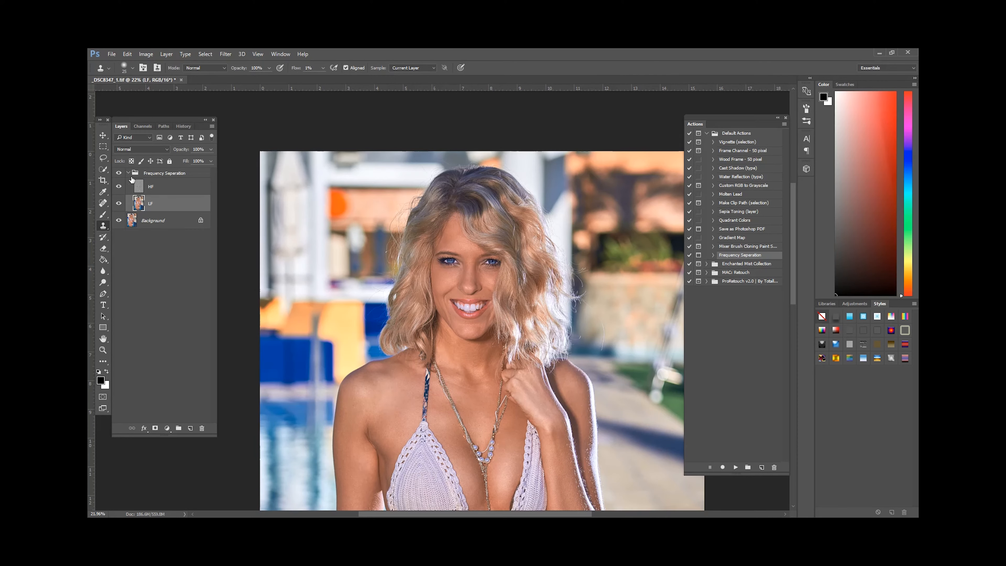
drag(365, 196, 329, 136)
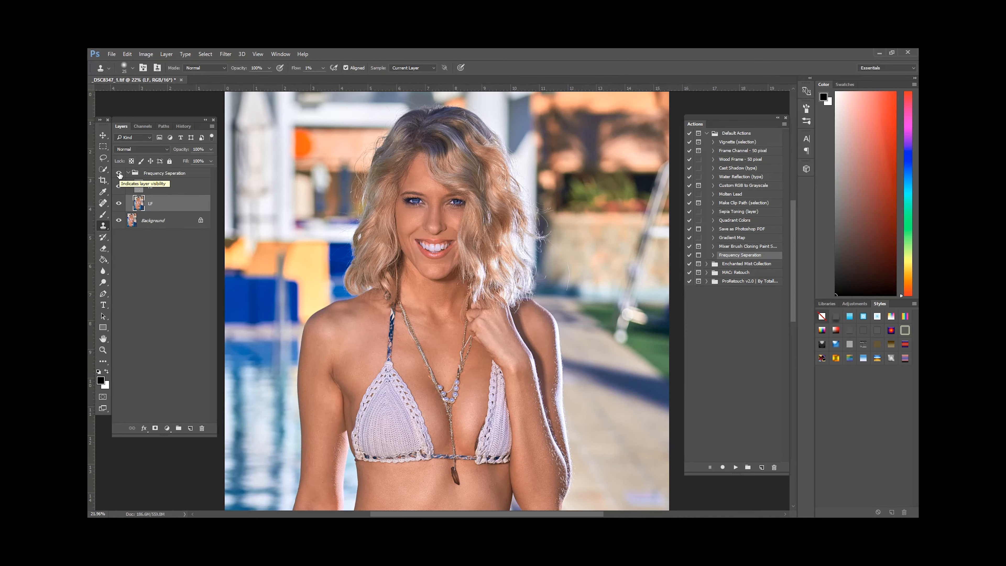
click(119, 173)
click(119, 173)
click(119, 174)
click(119, 174)
click(119, 173)
click(119, 174)
click(119, 174)
click(119, 173)
click(119, 174)
click(119, 174)
click(120, 174)
click(119, 174)
click(119, 173)
Step: Select the HF layer and raise the Clone Stamp flow to 100%
scroll(422, 154, up, 9)
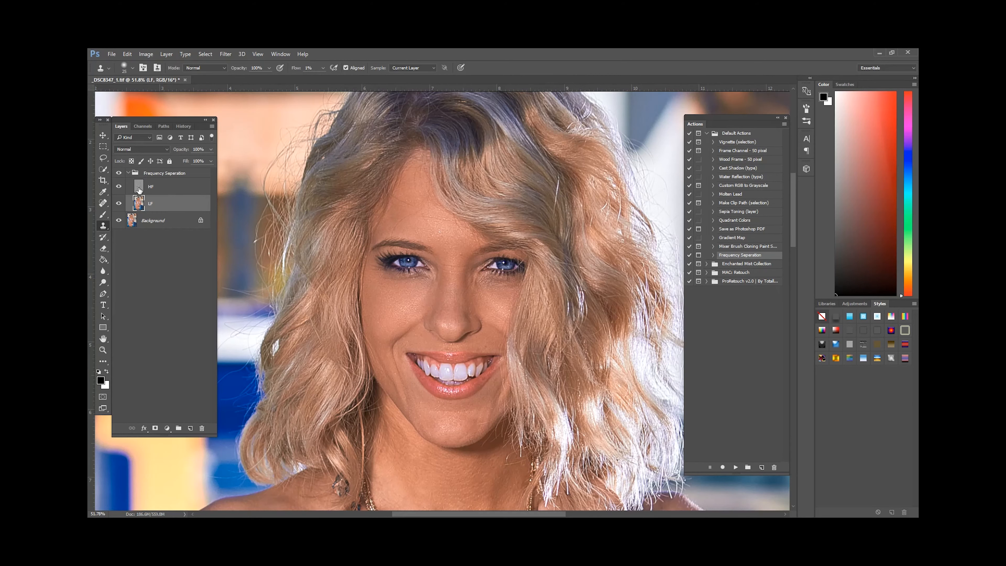
click(140, 189)
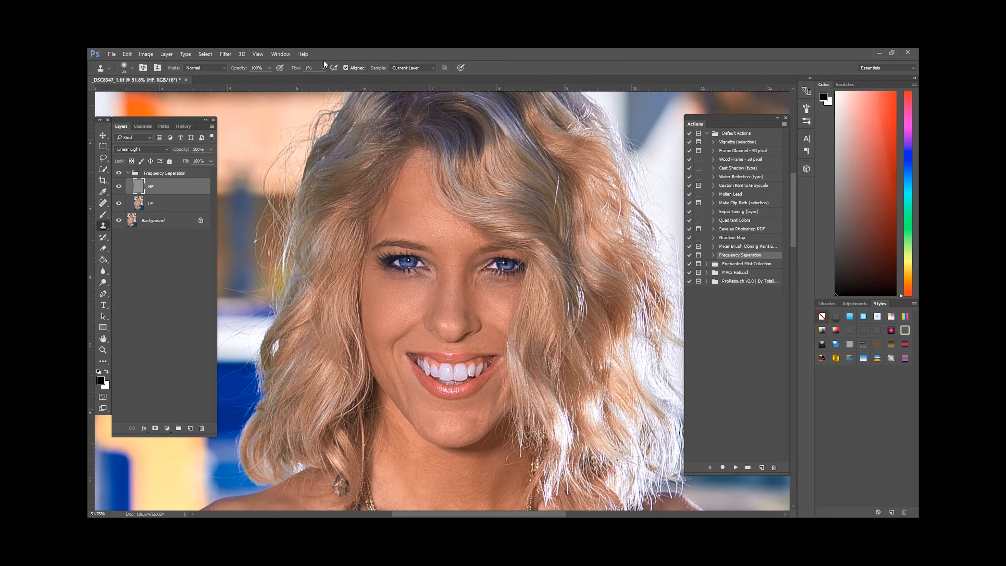
click(323, 66)
drag(320, 78, 409, 79)
Step: Clone clean skin texture over small blemishes and uneven texture on the forehead on the HF layer
alt+click(408, 227)
drag(401, 218, 399, 208)
click(410, 202)
click(422, 223)
click(432, 220)
click(439, 224)
click(443, 221)
click(446, 220)
click(447, 218)
click(428, 203)
click(421, 212)
alt+click(412, 192)
click(412, 187)
click(416, 183)
Step: Clone sampled skin texture over the area between the eyebrows and down the nose bridge on the HF layer
alt+click(456, 240)
click(460, 246)
alt+click(462, 248)
click(462, 257)
alt+click(458, 247)
click(449, 236)
drag(456, 241, 459, 265)
drag(454, 268, 447, 263)
drag(461, 276, 458, 275)
drag(464, 281, 447, 262)
Step: Clone skin texture over small spots on the chin on the HF layer
scroll(466, 255, down, 5)
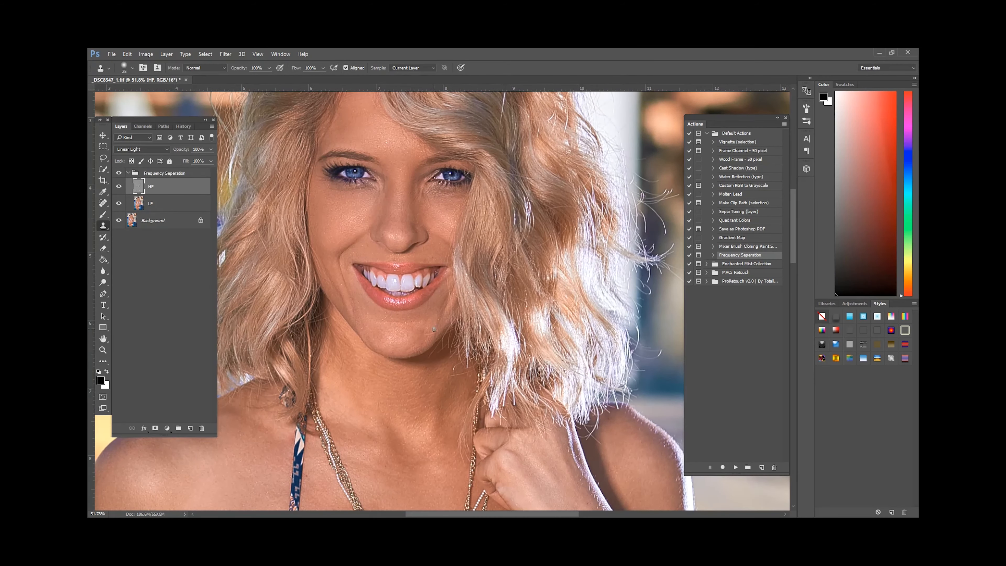
scroll(434, 330, up, 3)
click(417, 312)
click(422, 326)
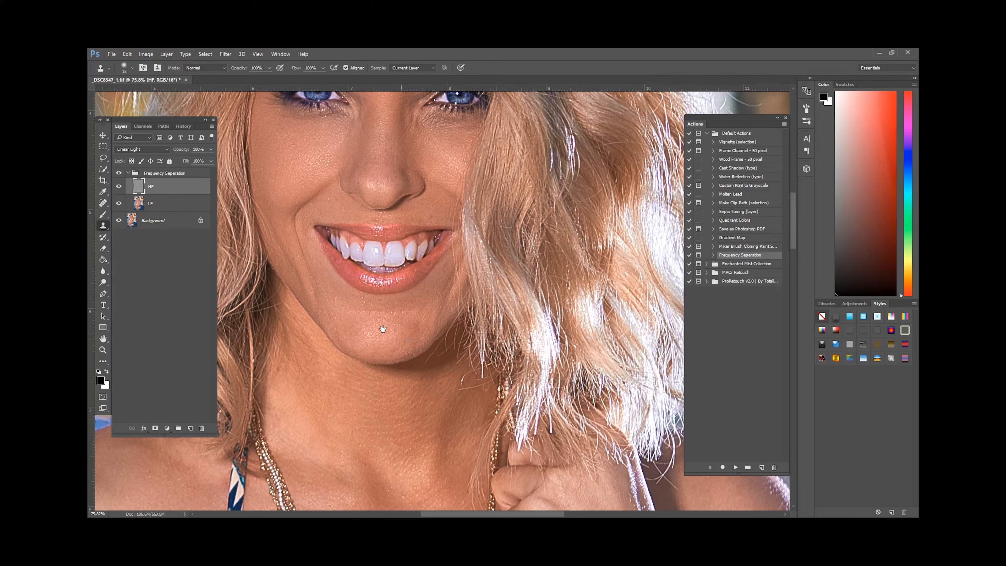
Step: Enlarge the Clone Stamp brush and replace the lined neck texture with sampled skin texture on the HF layer
drag(281, 408, 385, 359)
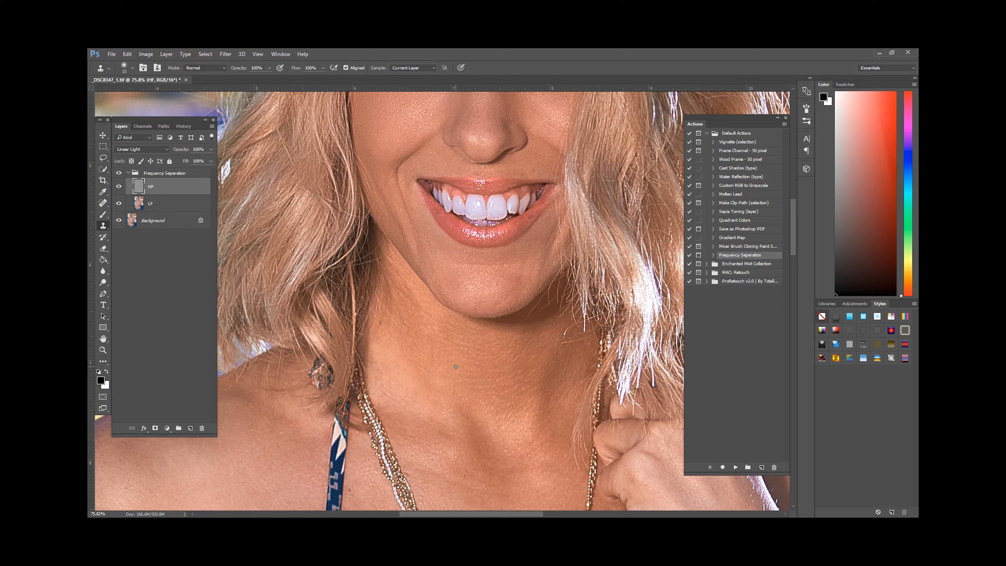
key(bracketright)
key(bracketright)
key(bracketright)
key(bracketleft)
key(bracketright)
key(bracketleft)
key(alt)
alt+click(417, 360)
mouse_move(419, 380)
mouse_down()
mouse_move(440, 393)
mouse_move(398, 359)
mouse_move(392, 366)
mouse_move(436, 397)
mouse_move(391, 355)
mouse_move(441, 404)
mouse_move(410, 366)
mouse_move(388, 367)
mouse_move(429, 384)
mouse_move(447, 407)
mouse_move(390, 366)
mouse_move(416, 395)
mouse_move(428, 368)
mouse_move(391, 349)
mouse_move(411, 376)
mouse_move(393, 364)
mouse_move(423, 380)
mouse_move(413, 363)
mouse_move(434, 391)
mouse_up()
alt+click(427, 338)
Step: Shrink the brush and clone over the remaining fine lines and spots on the neck on the HF layer
key(bracketleft)
key(bracketleft)
key(bracketleft)
mouse_move(431, 335)
mouse_down()
mouse_move(440, 323)
mouse_move(437, 332)
mouse_move(420, 298)
mouse_up()
click(424, 309)
click(419, 313)
click(395, 265)
click(402, 272)
click(402, 277)
alt+click(418, 296)
mouse_move(552, 426)
mouse_down()
mouse_move(429, 324)
mouse_move(475, 336)
mouse_move(487, 350)
mouse_up()
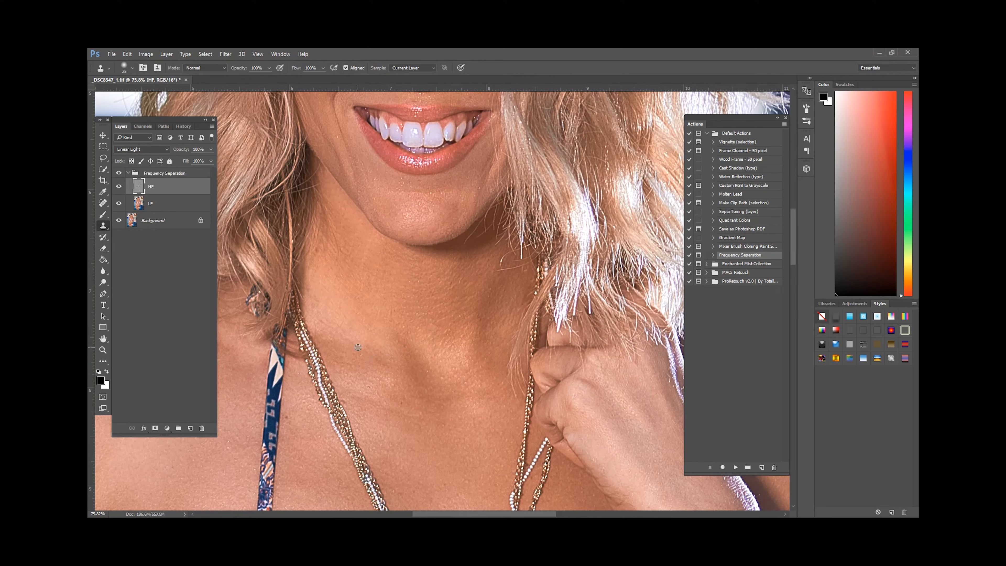
click(335, 333)
Step: Reduce the brush size and clone neighbouring hair texture over stray hairs on both sides of the crown
drag(408, 280, 427, 384)
mouse_move(437, 229)
mouse_down()
mouse_move(396, 300)
mouse_move(379, 302)
mouse_up()
key(bracketleft)
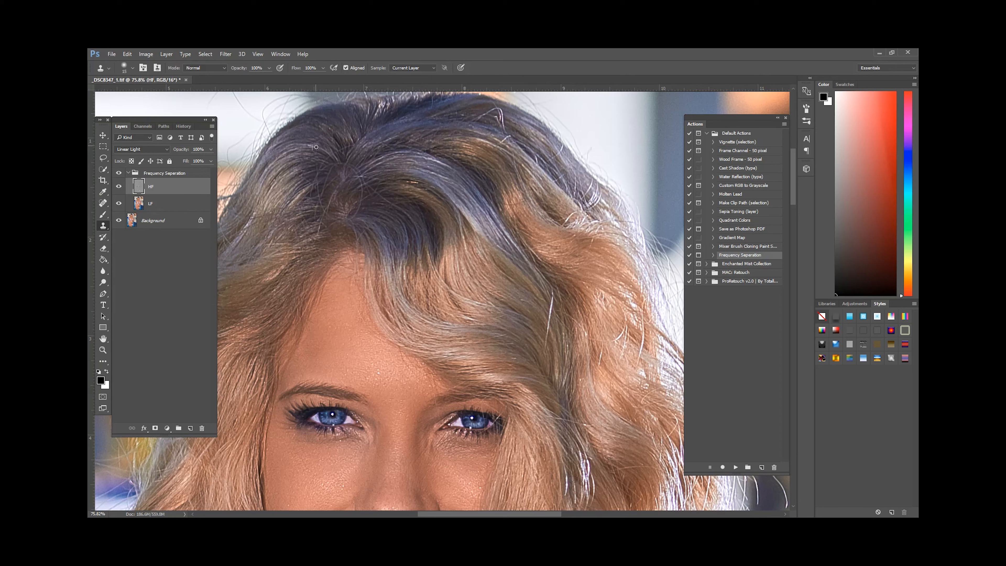
key(alt)
alt+click(316, 176)
drag(312, 180, 320, 163)
key(alt)
alt+click(510, 176)
drag(494, 172, 480, 170)
alt+click(513, 179)
Step: Clone sampled hair texture over stray strands around the hair parting and in the hair beside the face
key(alt)
alt+click(387, 220)
alt+click(366, 209)
click(359, 209)
click(362, 196)
click(362, 189)
alt+click(358, 186)
click(361, 184)
alt+click(359, 184)
click(356, 181)
click(334, 167)
click(359, 192)
key(alt)
drag(334, 166, 329, 179)
key(alt)
alt+click(315, 198)
drag(550, 303, 546, 343)
Step: Review the retouched face and hair in a view of the wider portrait
scroll(441, 287, down, 8)
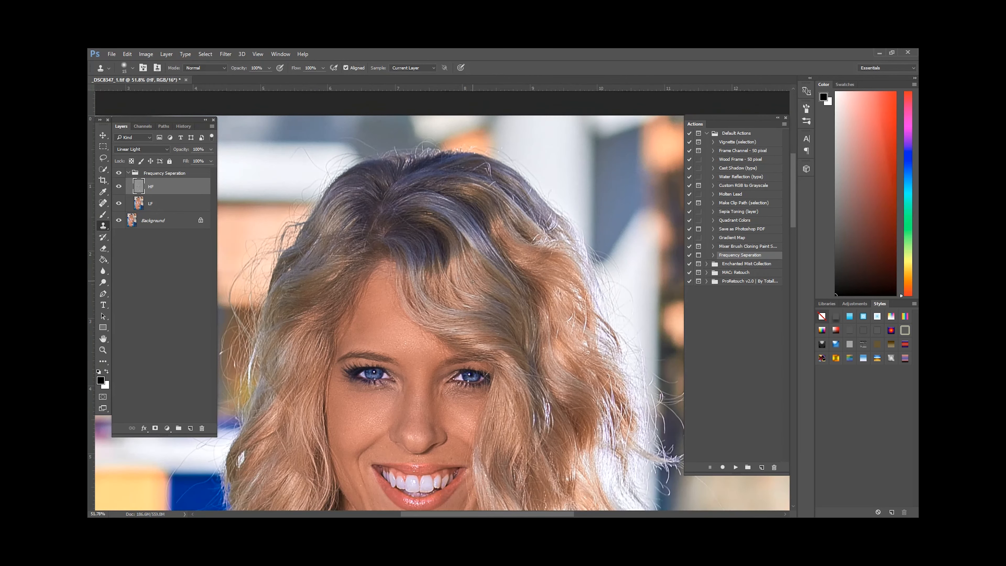
drag(476, 303, 488, 176)
scroll(491, 184, down, 3)
scroll(491, 195, down, 1)
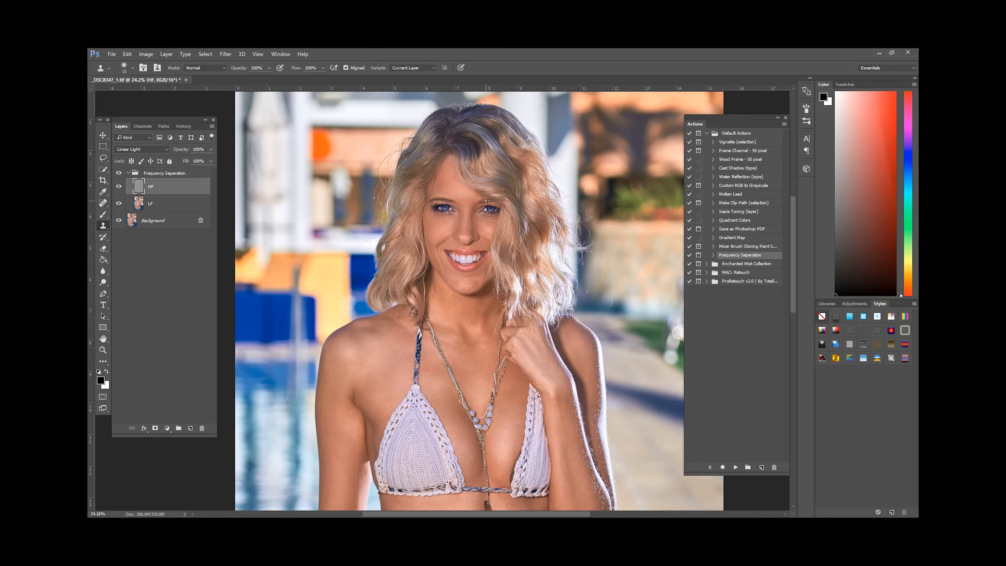